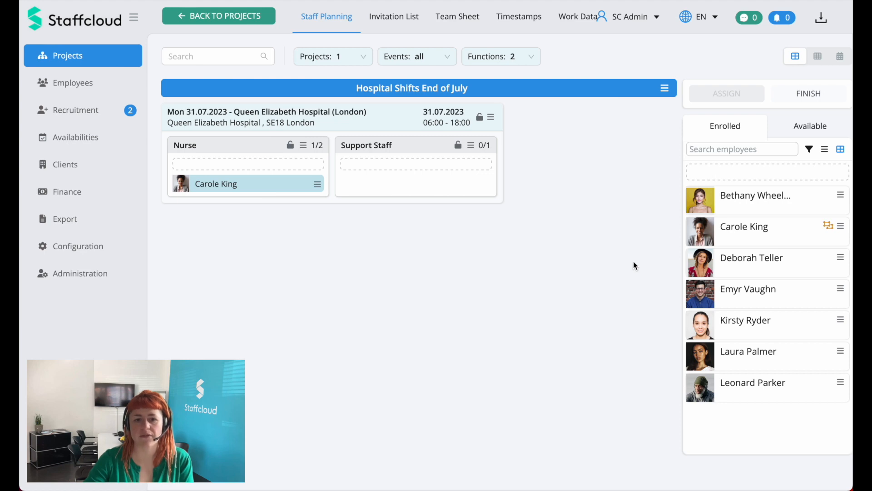
# Step: Try to assign the fourth enrolled employee to the Nurse function of the Queen Elizabeth Hospital shift on 31.07.2023
pyautogui.moveTo(746, 293)
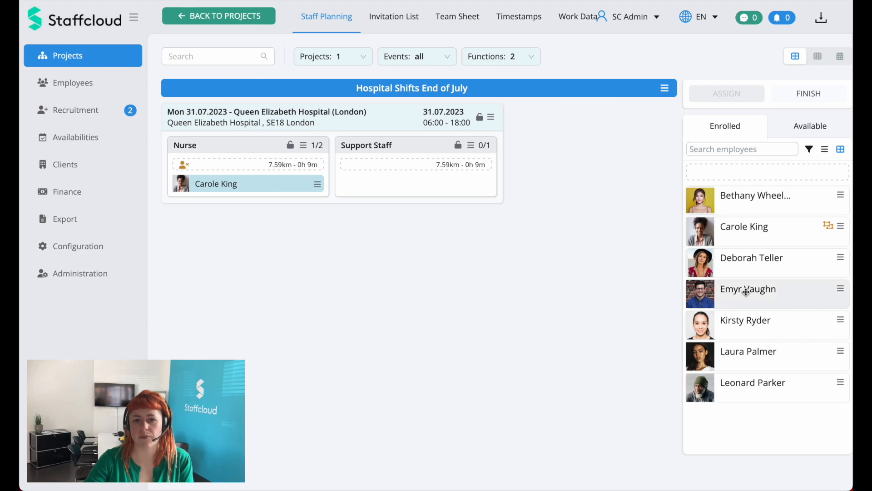
pyautogui.click(773, 300)
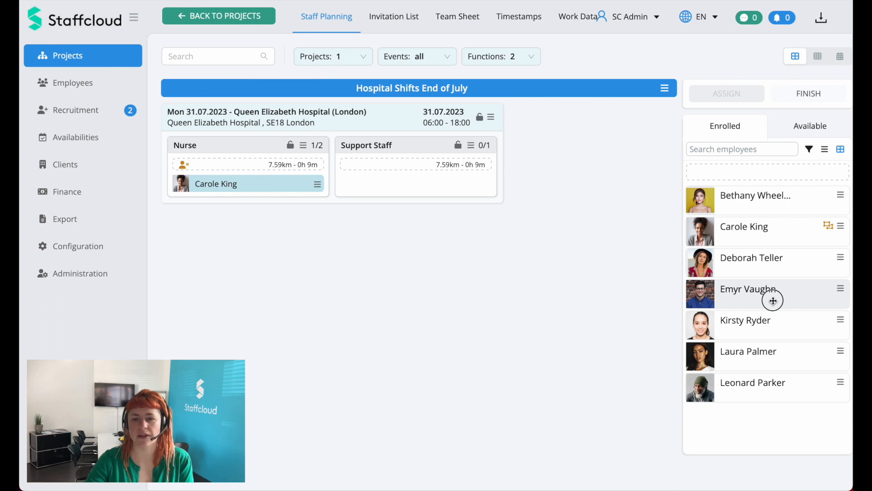
pyautogui.moveTo(773, 301); pyautogui.dragTo(286, 165)
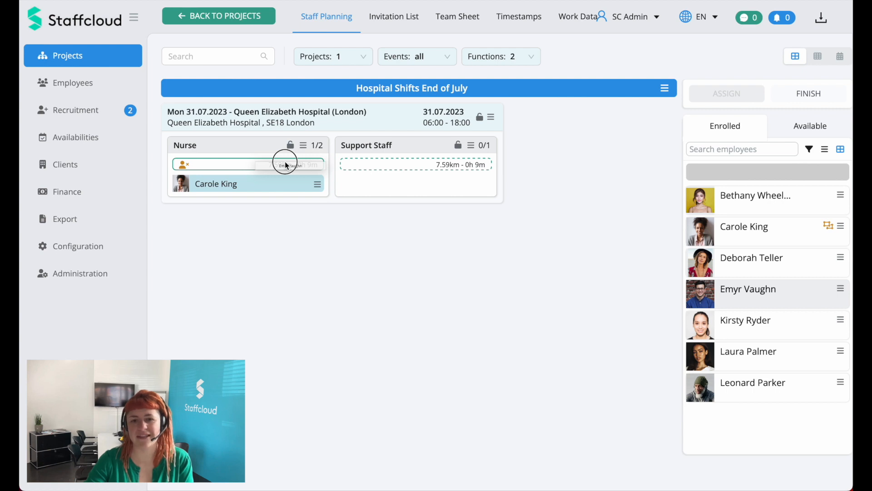
pyautogui.moveTo(285, 165); pyautogui.dragTo(226, 165)
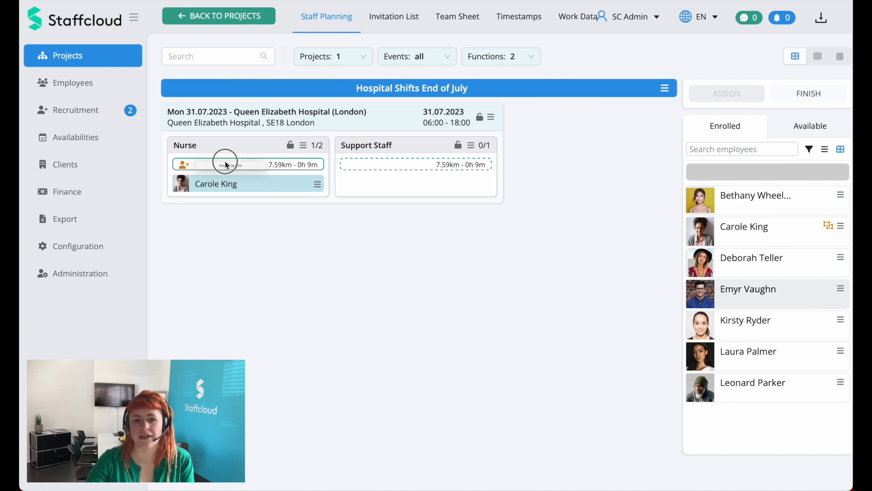
pyautogui.moveTo(226, 164); pyautogui.dragTo(225, 164)
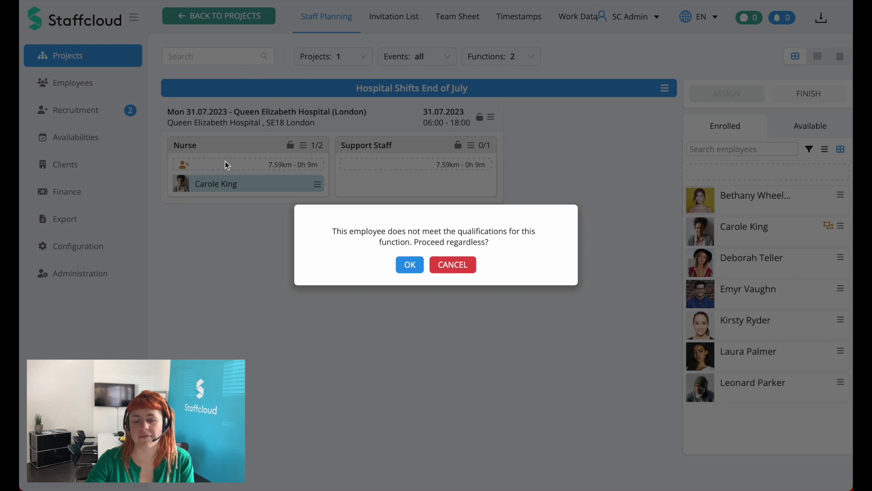
pyautogui.click(457, 271)
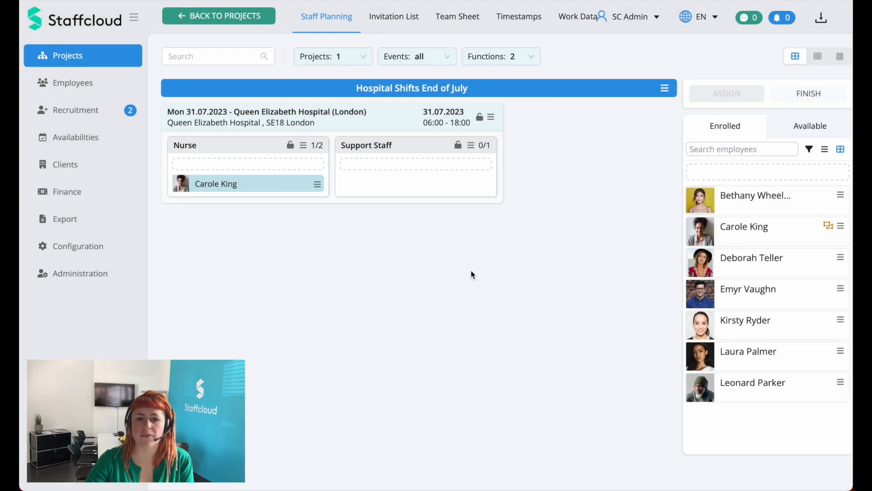
# Step: Assign the fourth enrolled employee to Support Staff and the first enrolled employee to Nurse on the hospital shift, and finalize both assignments
pyautogui.moveTo(760, 292); pyautogui.dragTo(406, 164)
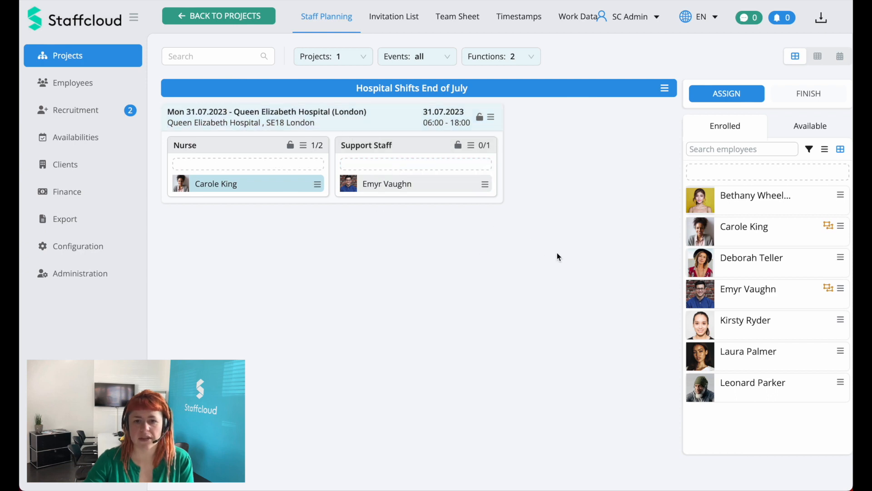
pyautogui.moveTo(734, 203)
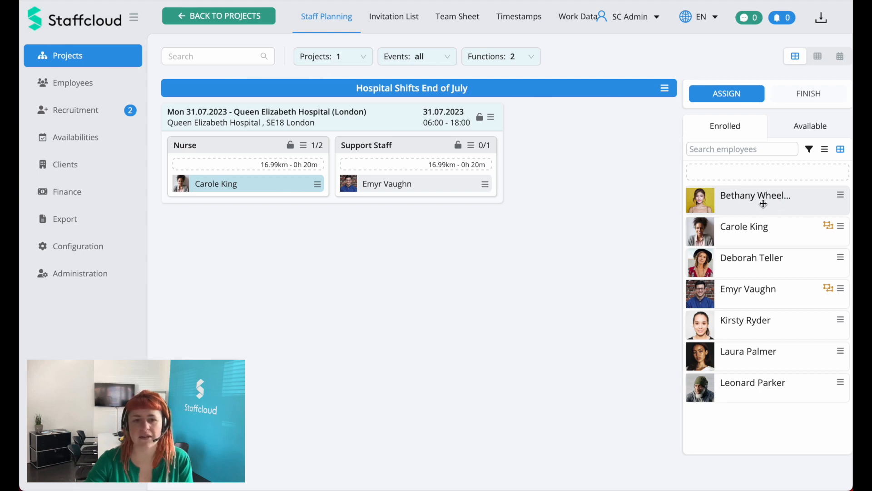
pyautogui.moveTo(758, 198); pyautogui.dragTo(267, 168)
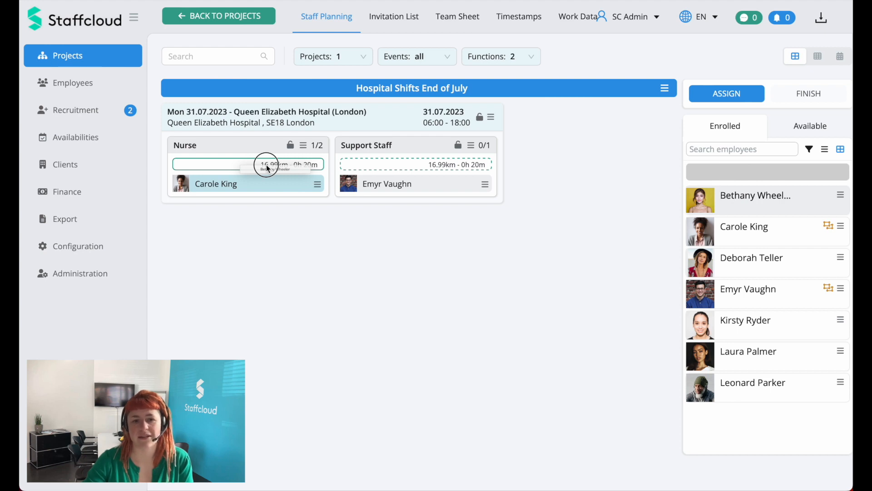
pyautogui.moveTo(267, 168); pyautogui.dragTo(258, 165)
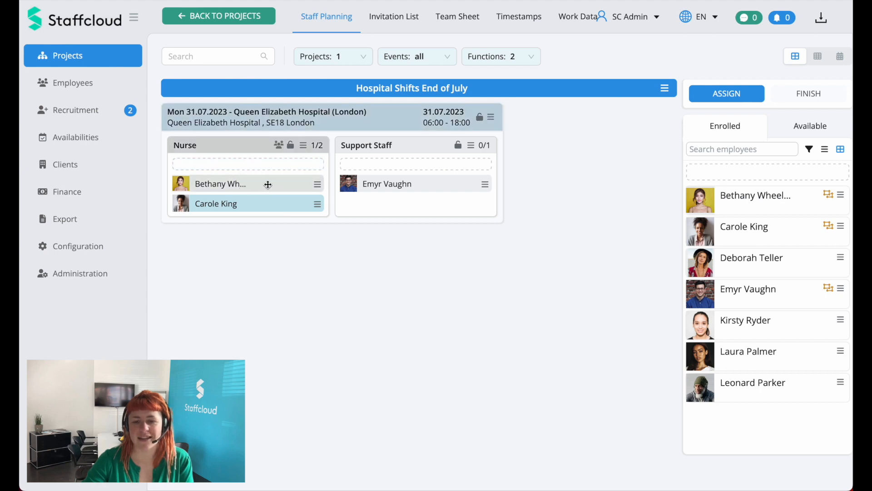
pyautogui.click(741, 96)
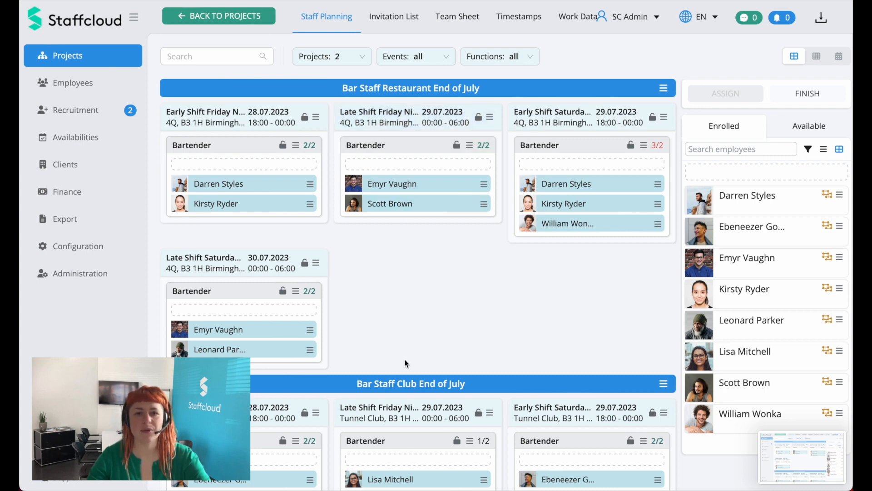
# Step: Move the third bartender from the restaurant's early Saturday shift to the club's late Friday shift on 29.07.2023 and finalize the assignment
pyautogui.scroll(-3, 405, 363)
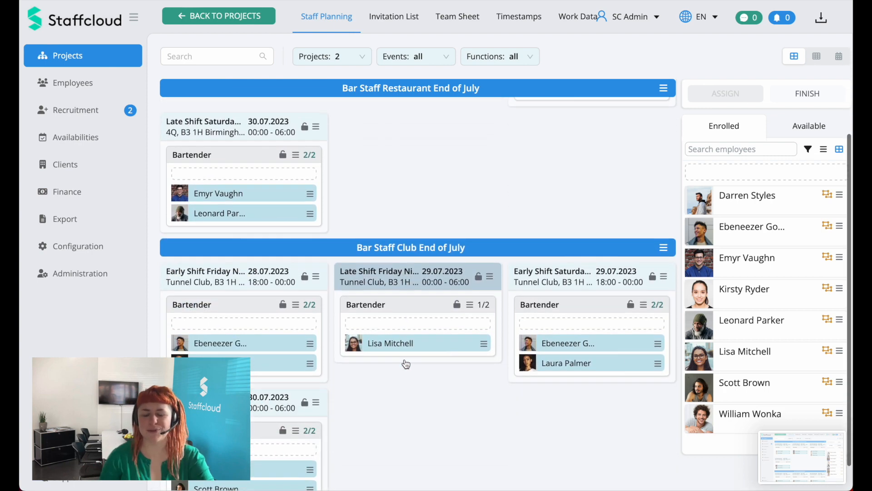
pyautogui.scroll(-1, 405, 363)
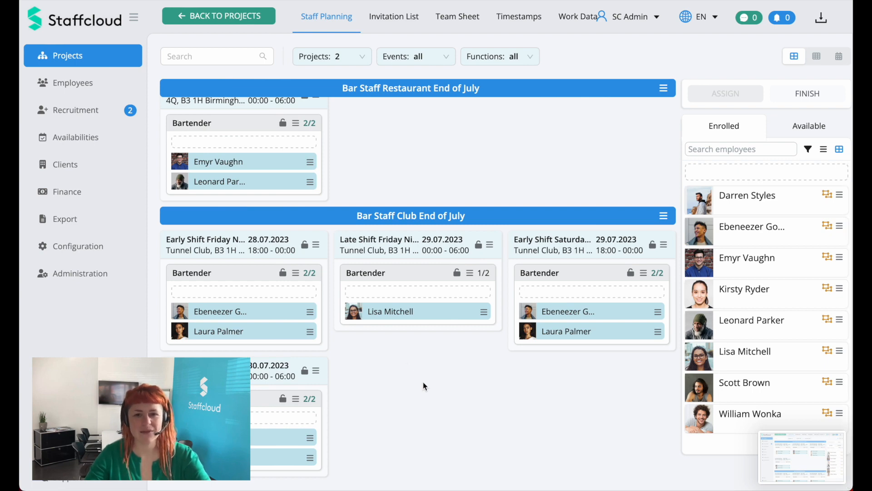
pyautogui.scroll(3, 424, 384)
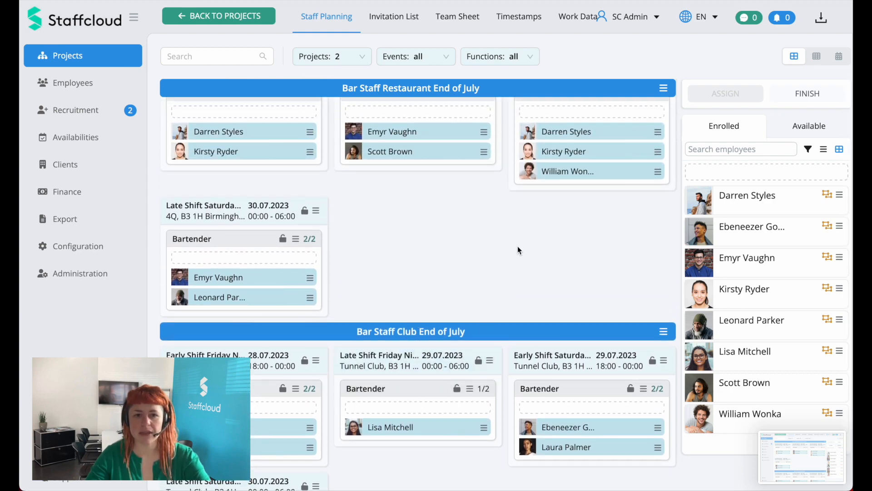
pyautogui.scroll(1, 572, 243)
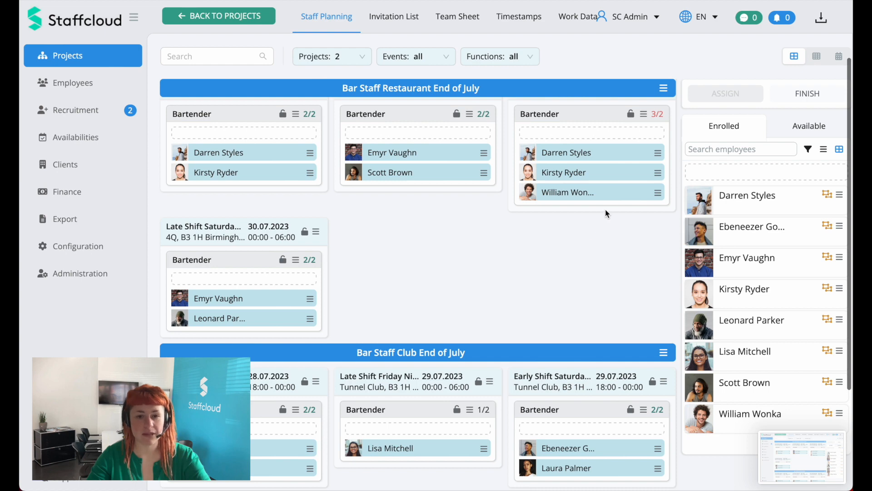
pyautogui.moveTo(609, 190); pyautogui.dragTo(443, 429)
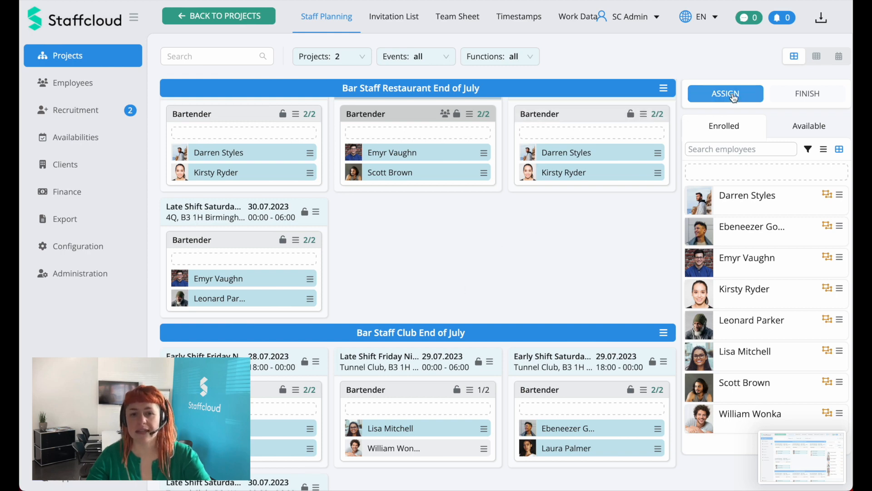
pyautogui.click(733, 96)
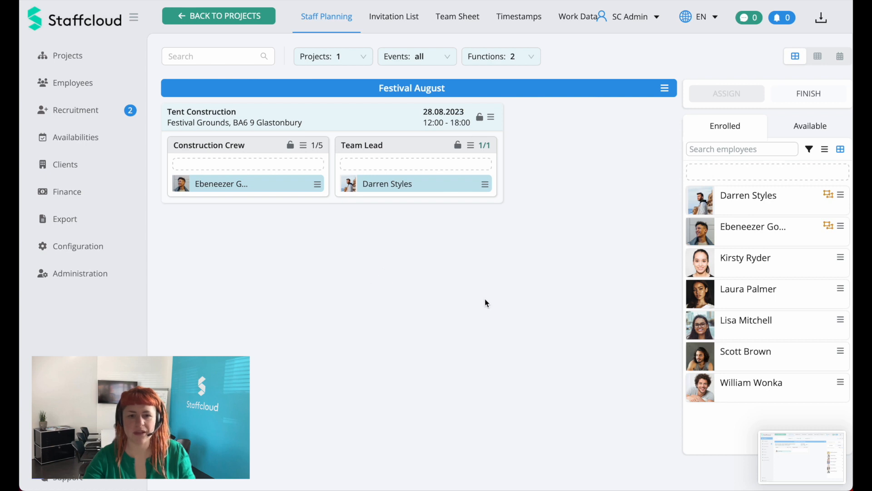
# Step: Provisionally assign the last four enrolled employees to the Tent Construction event's Construction Crew together, and finalize their assignments
pyautogui.click(749, 386)
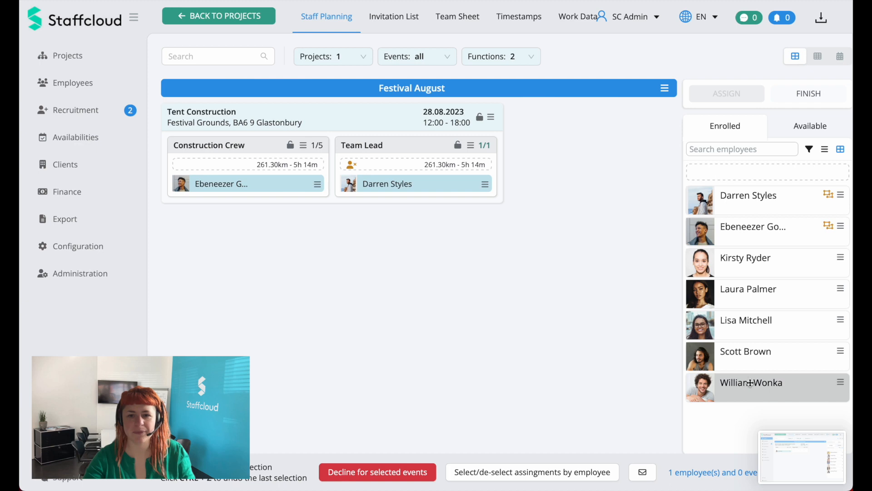
pyautogui.click(755, 355)
pyautogui.click(758, 336)
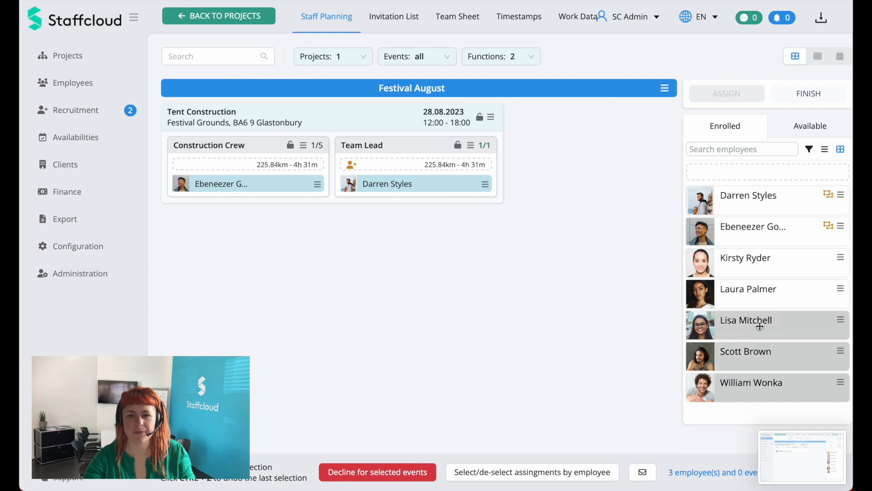
pyautogui.click(759, 298)
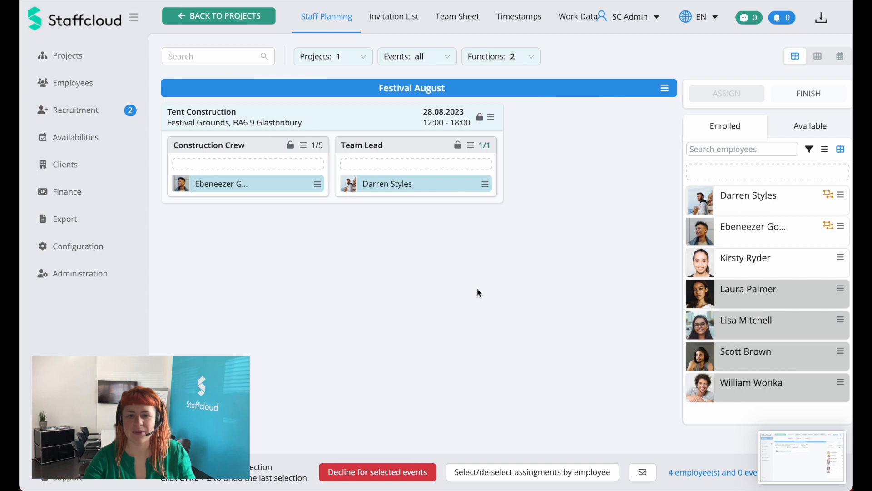
pyautogui.click(258, 149)
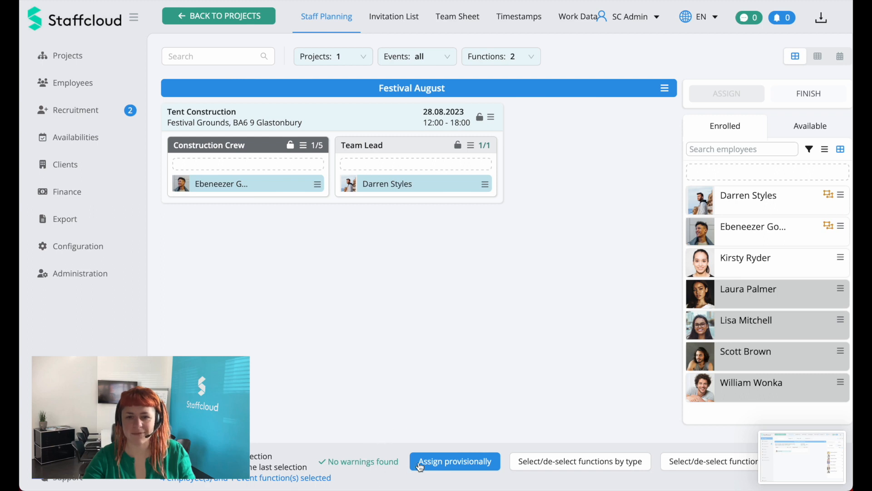
pyautogui.click(450, 468)
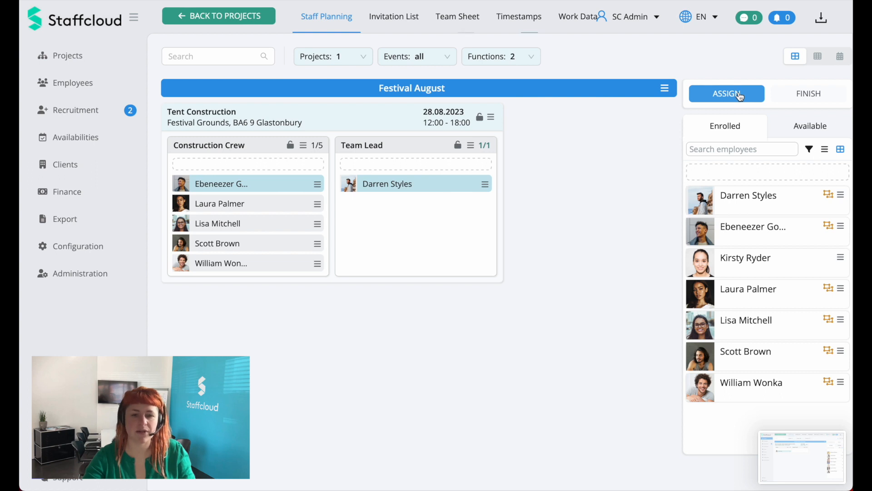
pyautogui.click(739, 96)
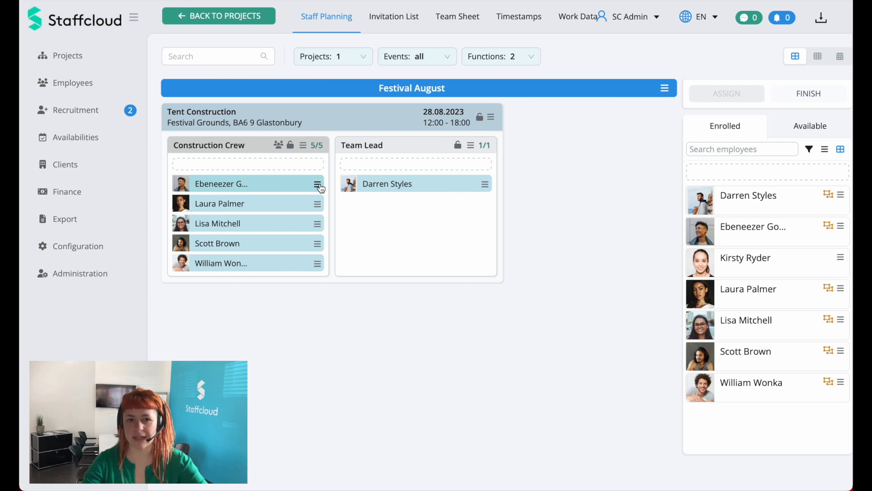
# Step: Start a message to the first Construction Crew member with the subject "Change in Assignment"
pyautogui.click(317, 185)
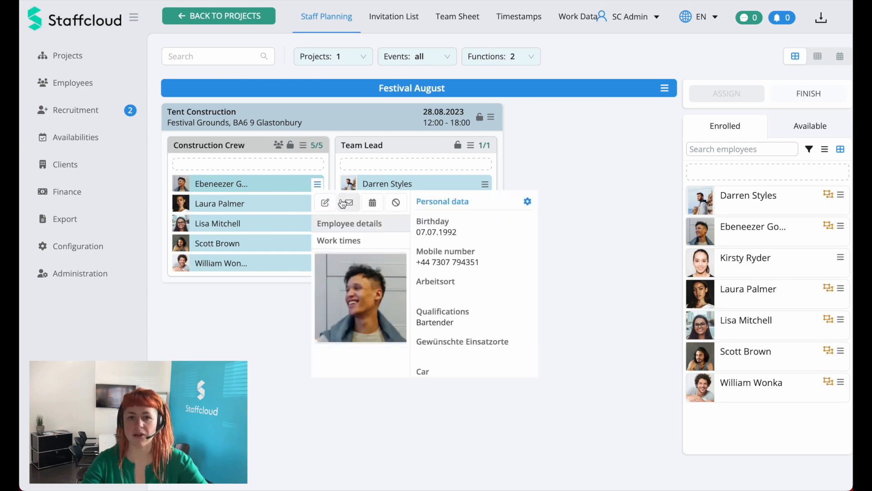
pyautogui.click(349, 202)
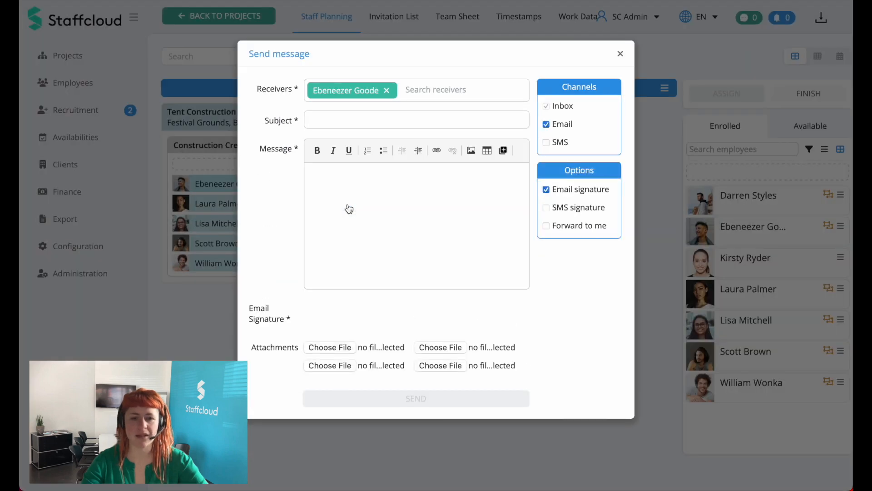
pyautogui.click(358, 119)
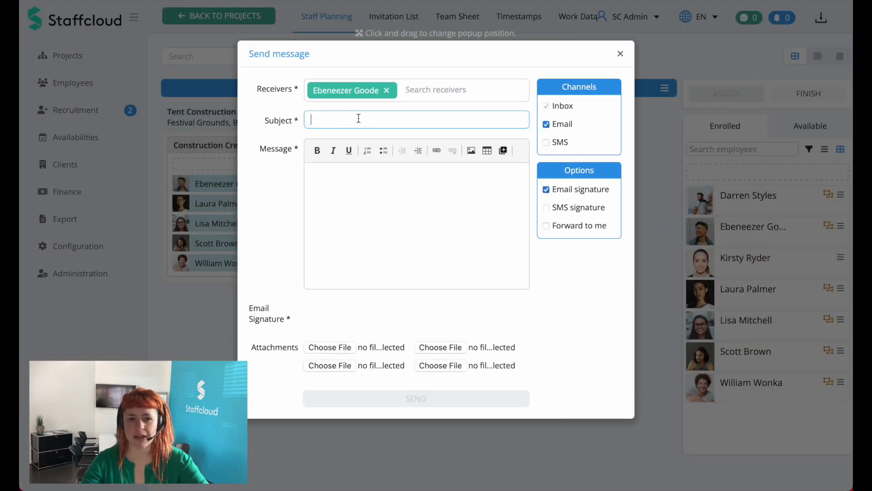
pyautogui.write('Change in')
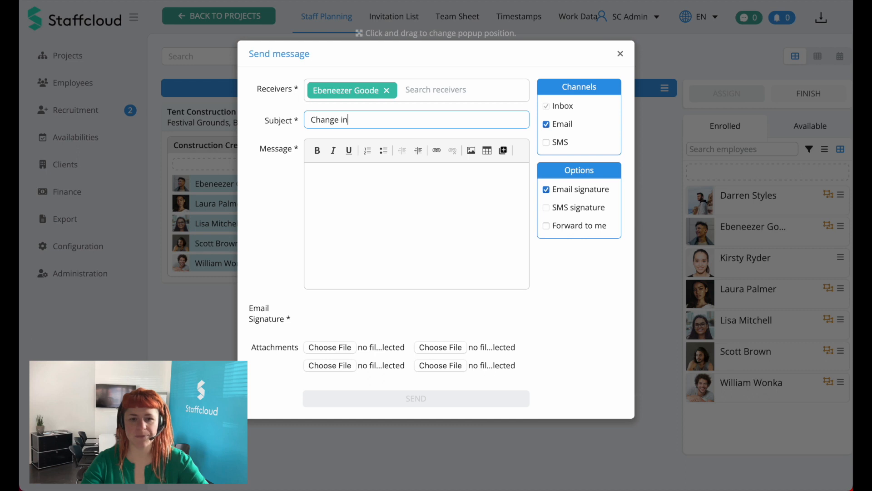
pyautogui.write(' Assgin')
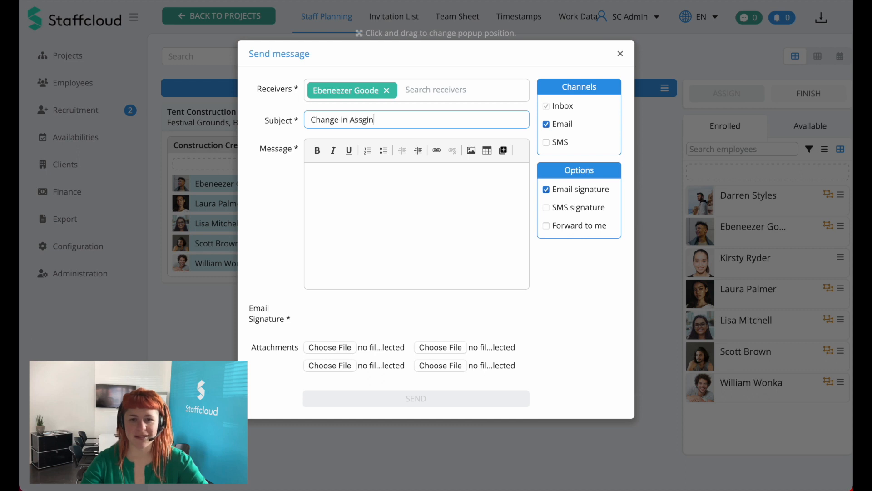
pyautogui.press('BackSpace')
pyautogui.press('BackSpace')
pyautogui.press('BackSpace')
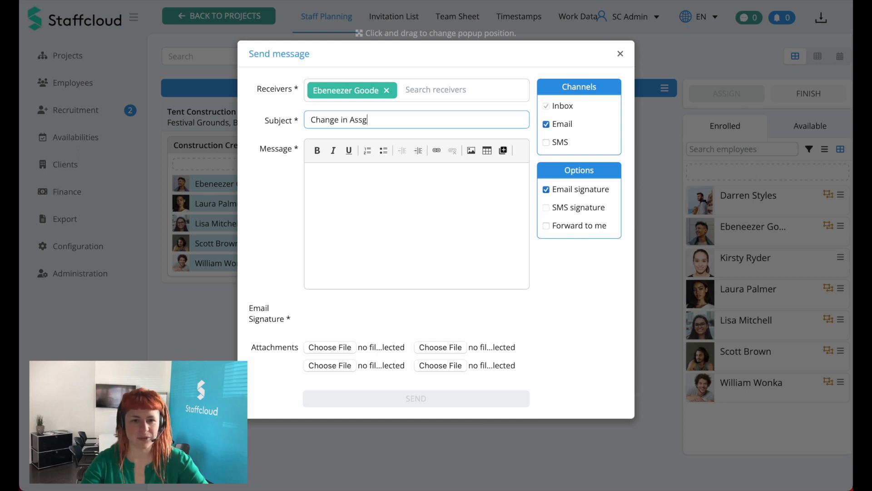
pyautogui.write('ignment')
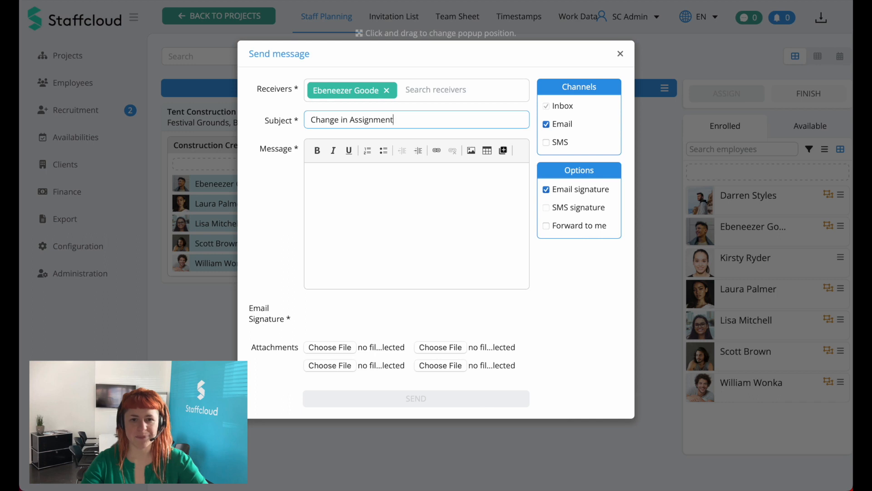
# Step: Enter "..." as the message body and send the message to the crew member
pyautogui.click(366, 228)
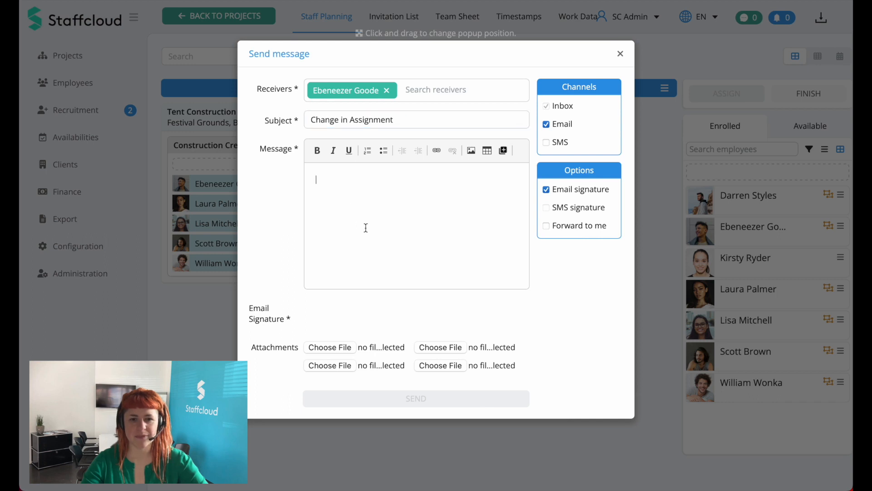
pyautogui.write('...')
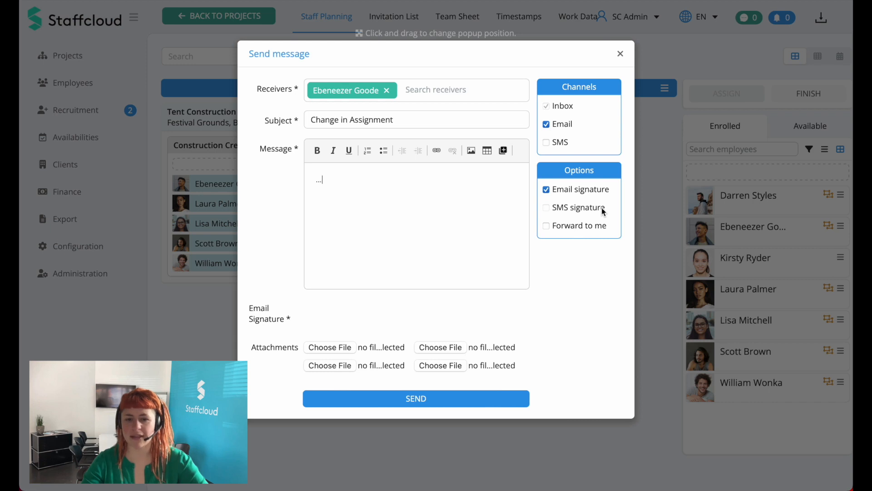
pyautogui.click(498, 400)
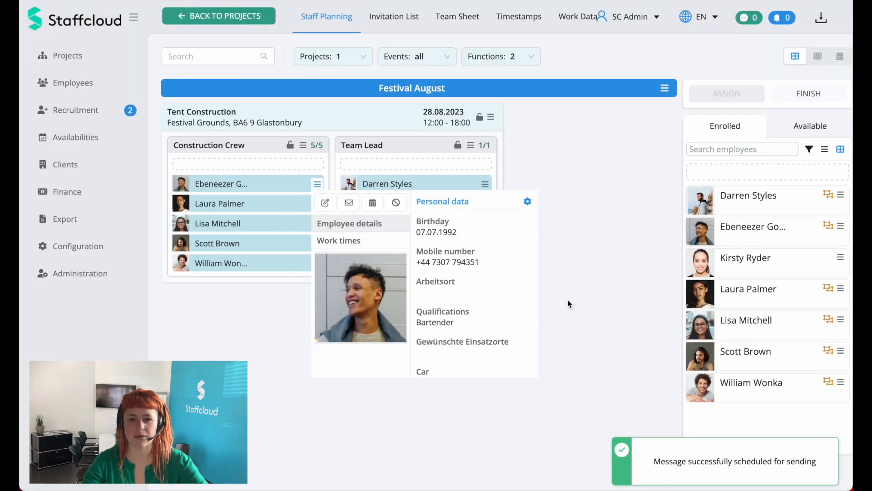
pyautogui.click(568, 303)
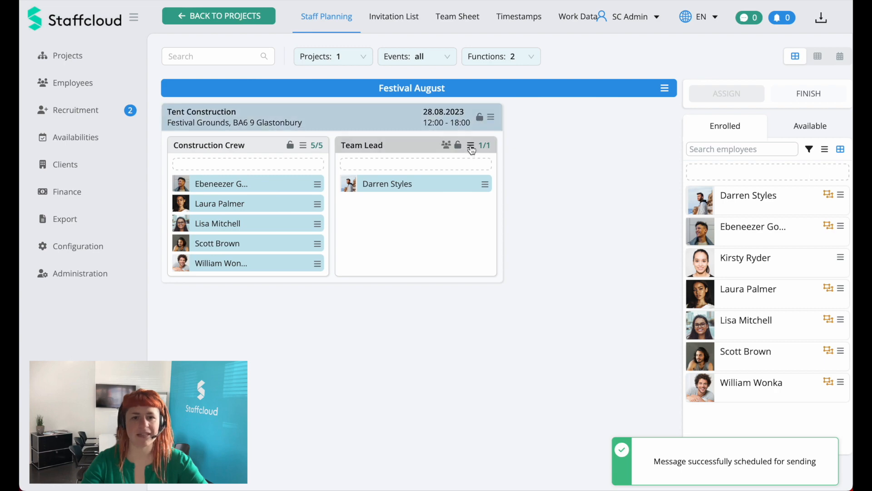
# Step: View the message form addressed to the Tent Construction event's Team Lead function, and close it without sending
pyautogui.click(471, 146)
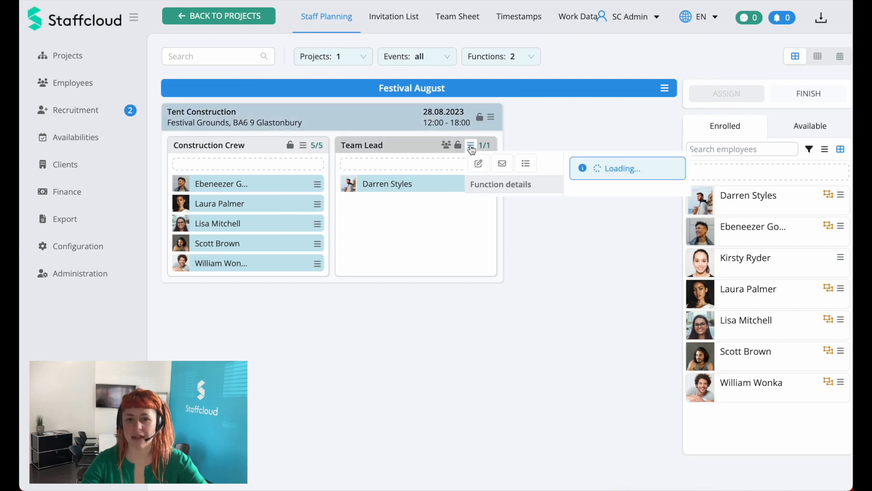
pyautogui.click(502, 164)
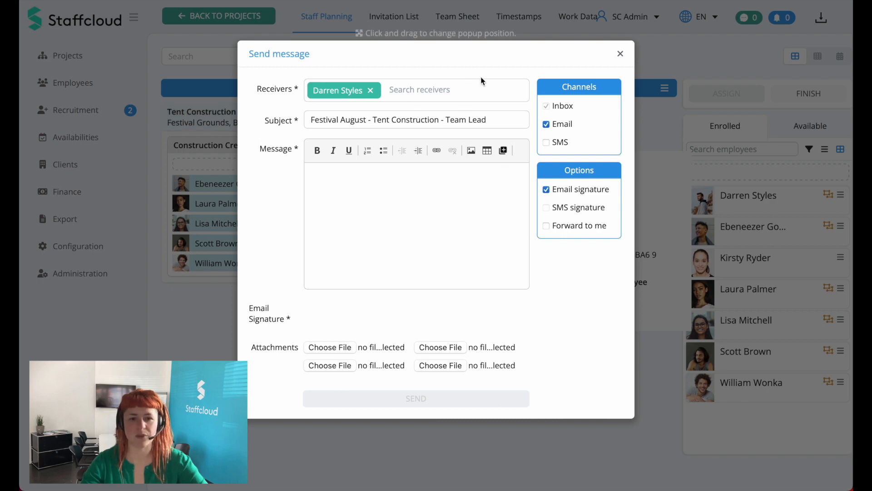
pyautogui.click(620, 53)
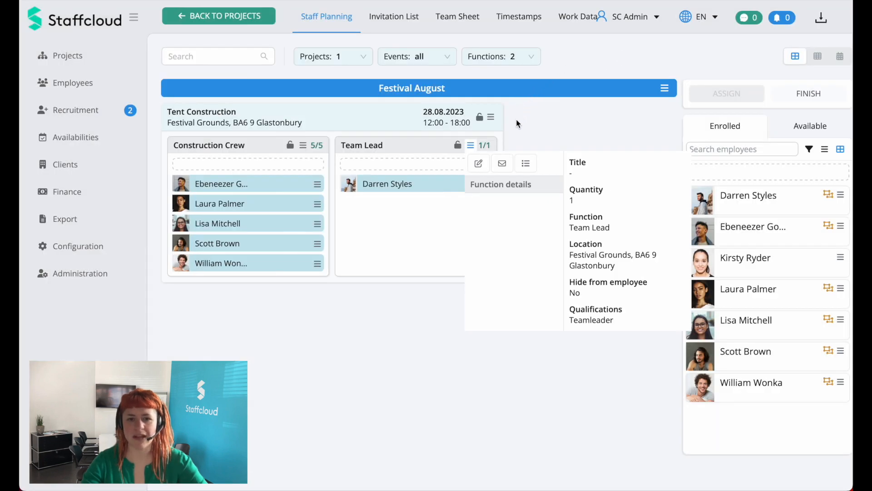
# Step: Review the receivers in the message form for the whole Tent Construction event, and close it without sending
pyautogui.moveTo(492, 118)
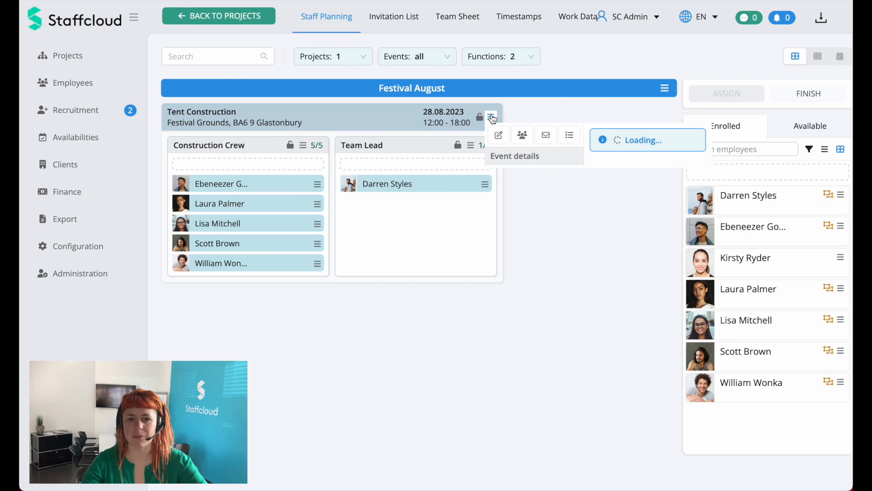
pyautogui.click(546, 134)
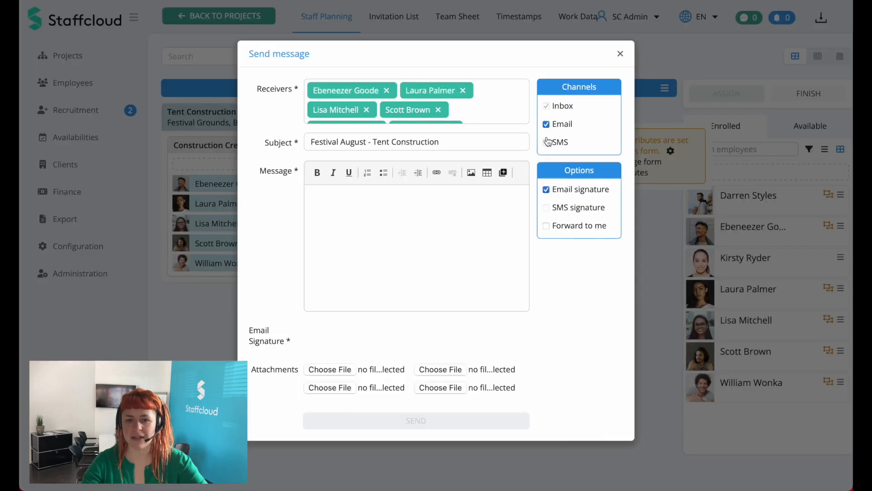
pyautogui.scroll(-3, 460, 109)
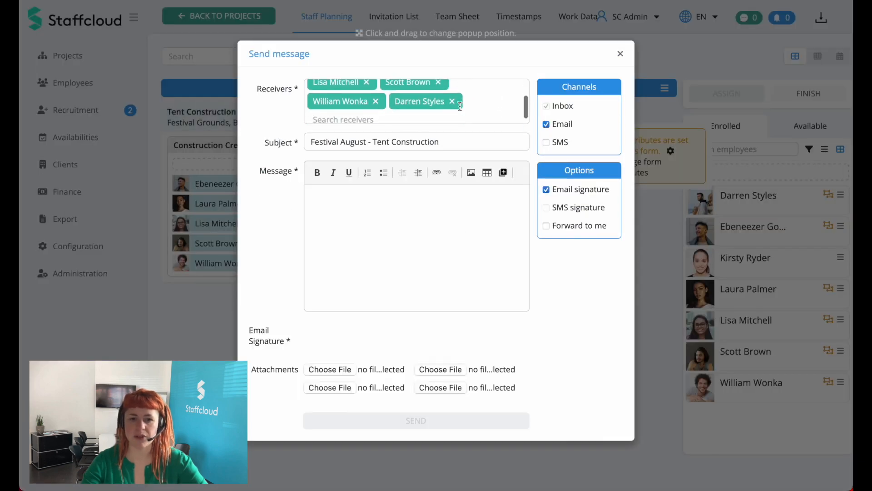
pyautogui.scroll(3, 460, 106)
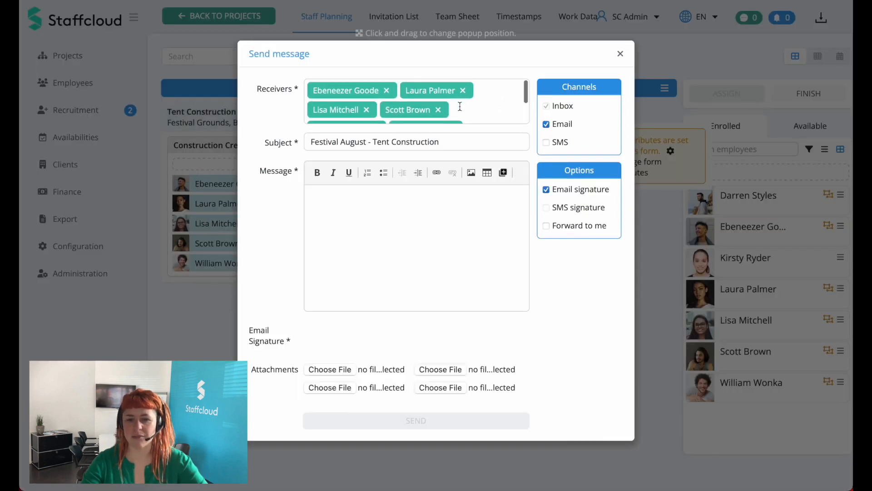
pyautogui.click(621, 53)
# Step: Open the message form for the entire Festival August project and review its receivers
pyautogui.click(664, 88)
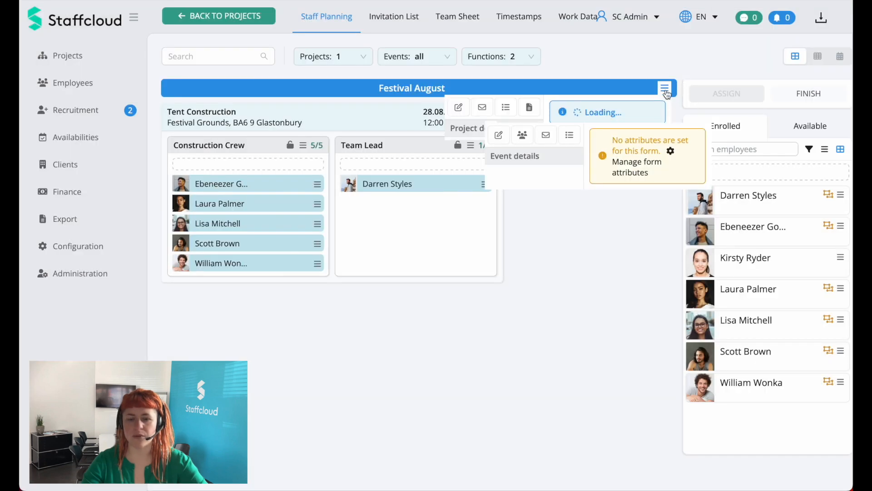
pyautogui.click(482, 107)
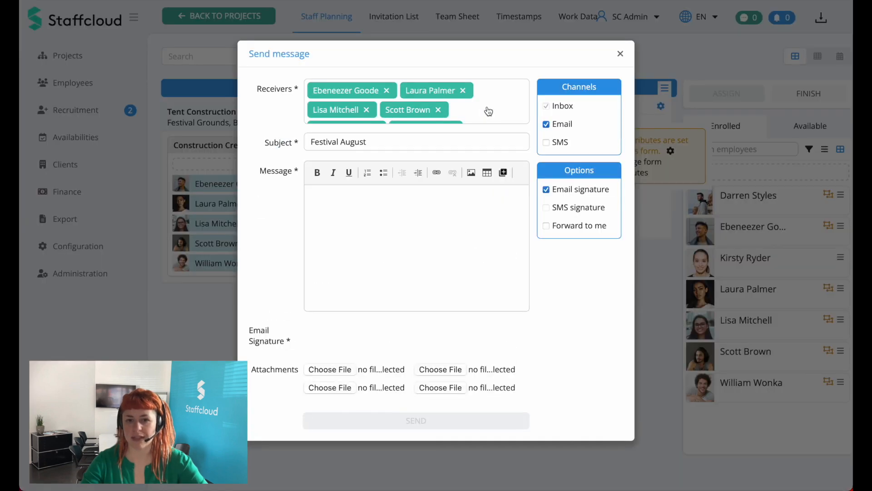
pyautogui.scroll(-3, 496, 116)
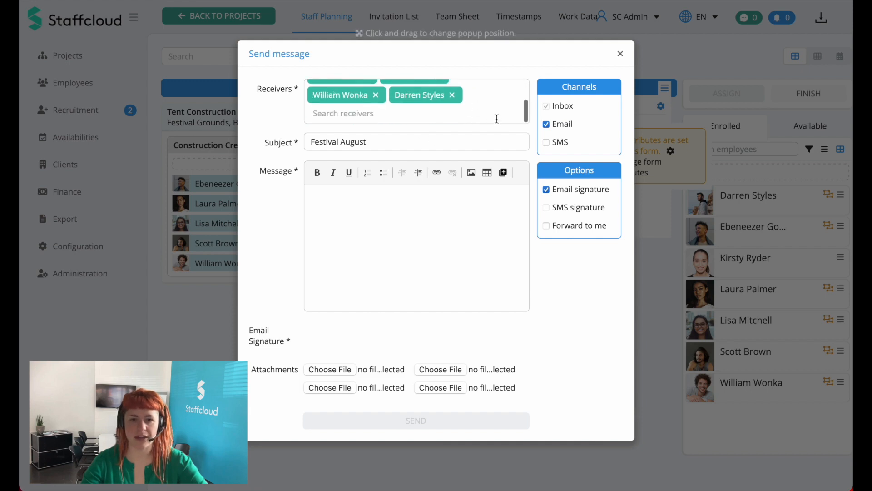
pyautogui.scroll(4, 497, 118)
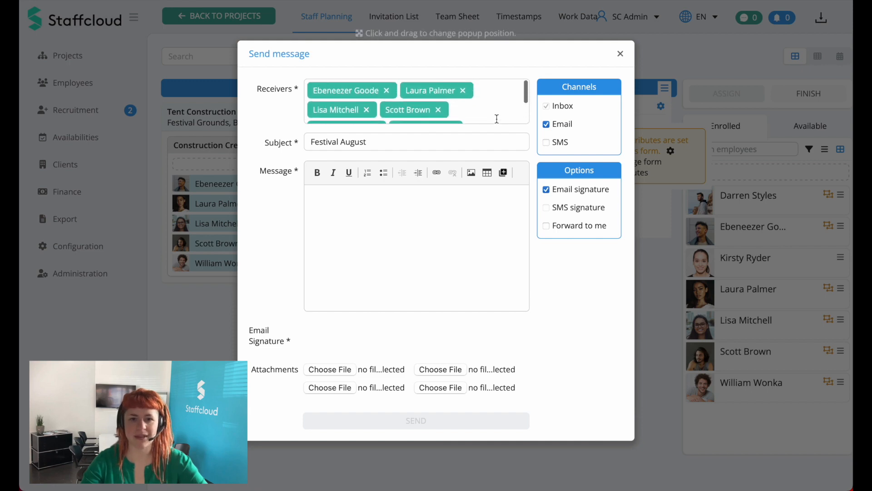